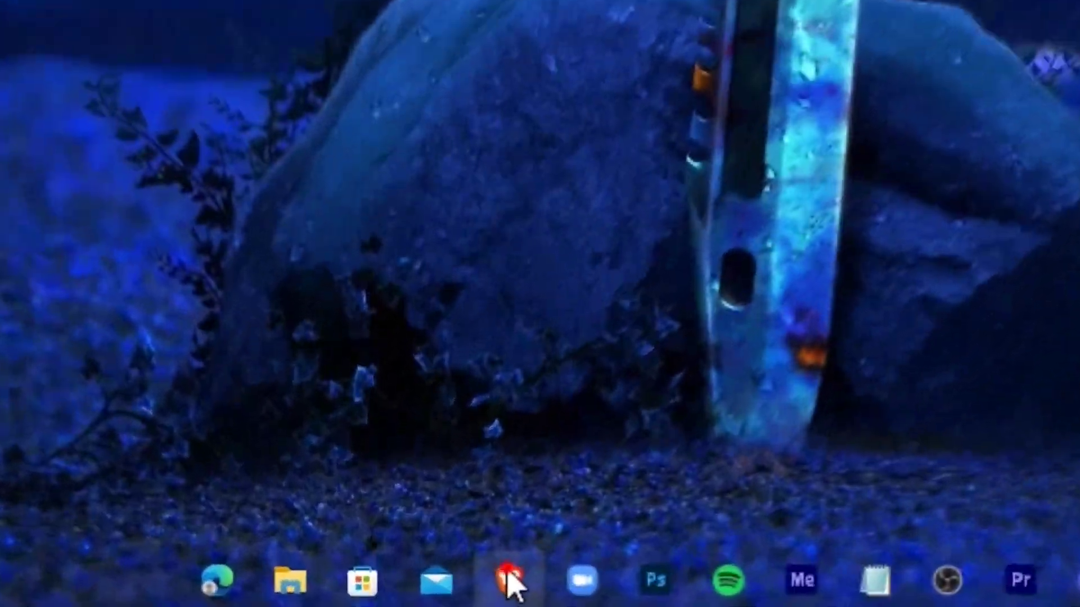
Launch Brave from the taskbar so it opens on a new tab.
{"action": "left_click", "coordinate": [509, 584]}
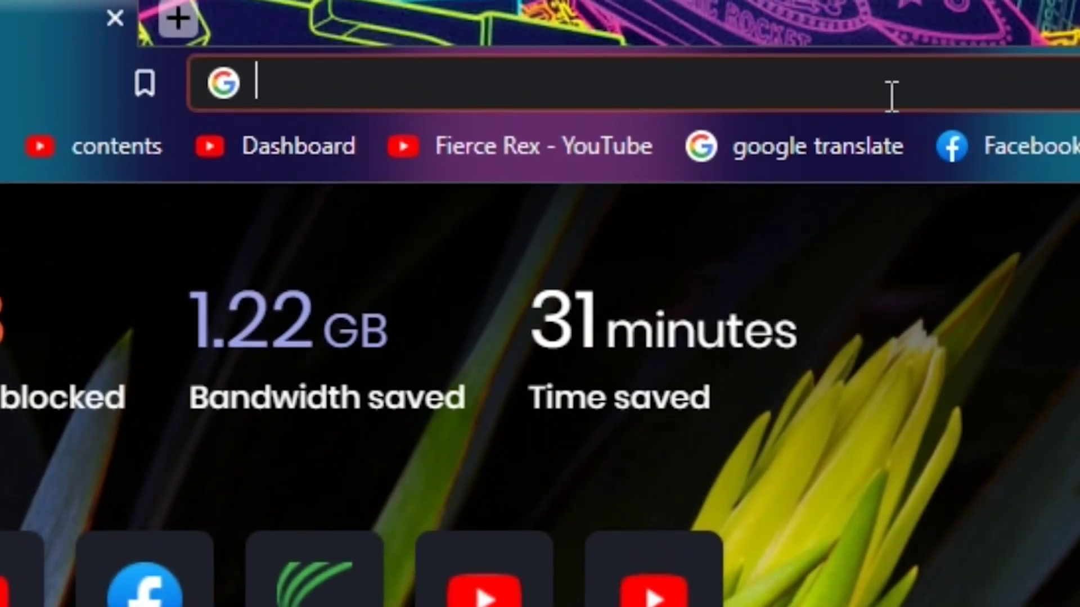
Search the web for 'bluestacks' and open the official bluestacks.com site.
{"action": "type", "text": "bluestacks"}
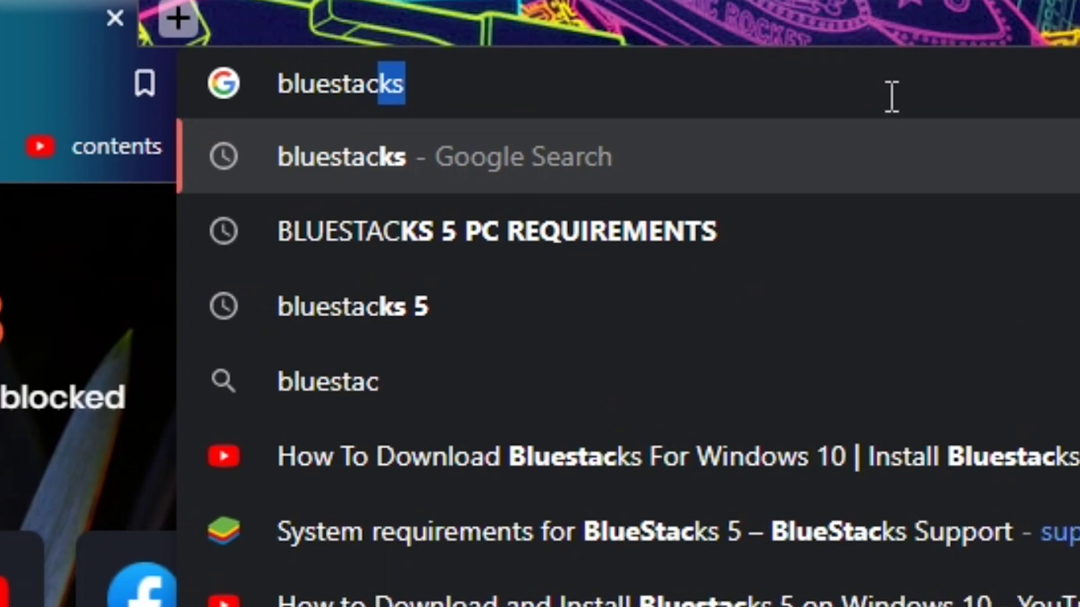
{"action": "key", "text": "Return"}
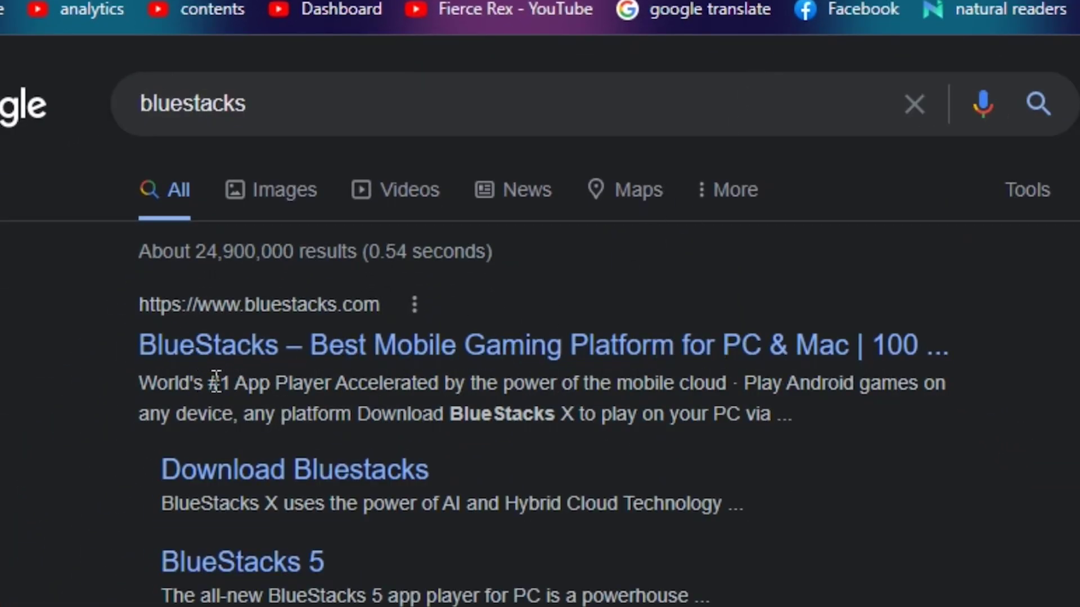
{"action": "left_click", "coordinate": [701, 348]}
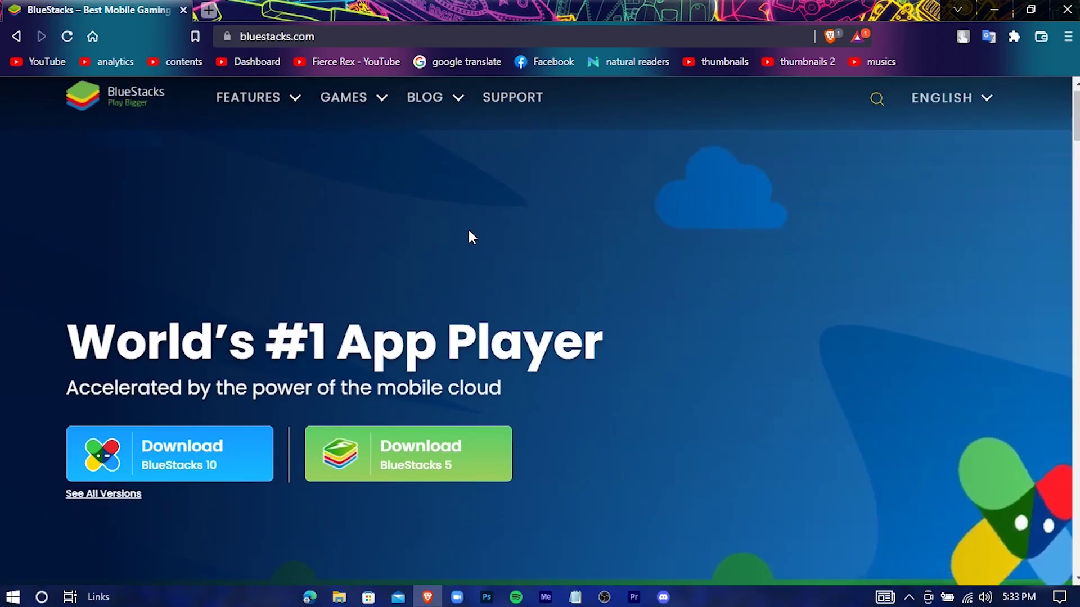
Download the BlueStacks 5 installer to the Desktop and restore the browser window.
{"action": "scroll", "coordinate": [467, 237], "scroll_direction": "down", "scroll_amount": 1}
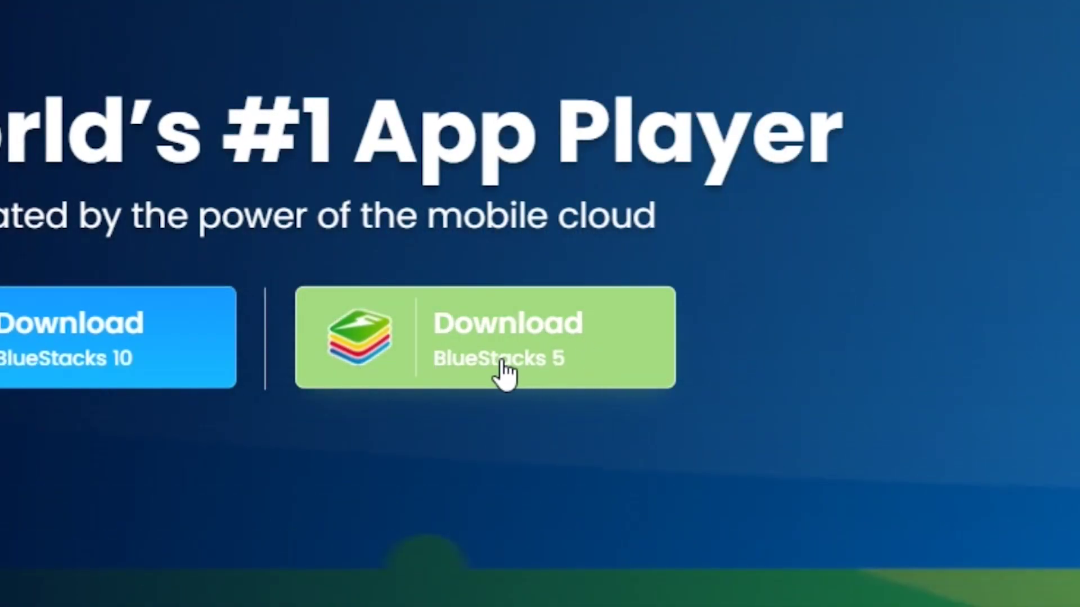
{"action": "left_click", "coordinate": [624, 363]}
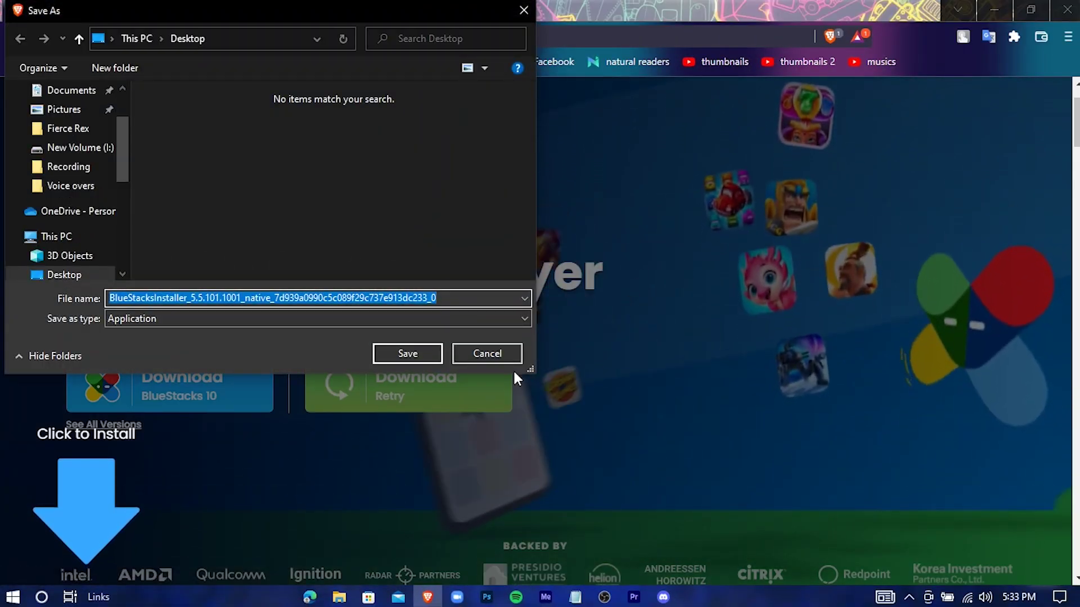
{"action": "left_click", "coordinate": [400, 353]}
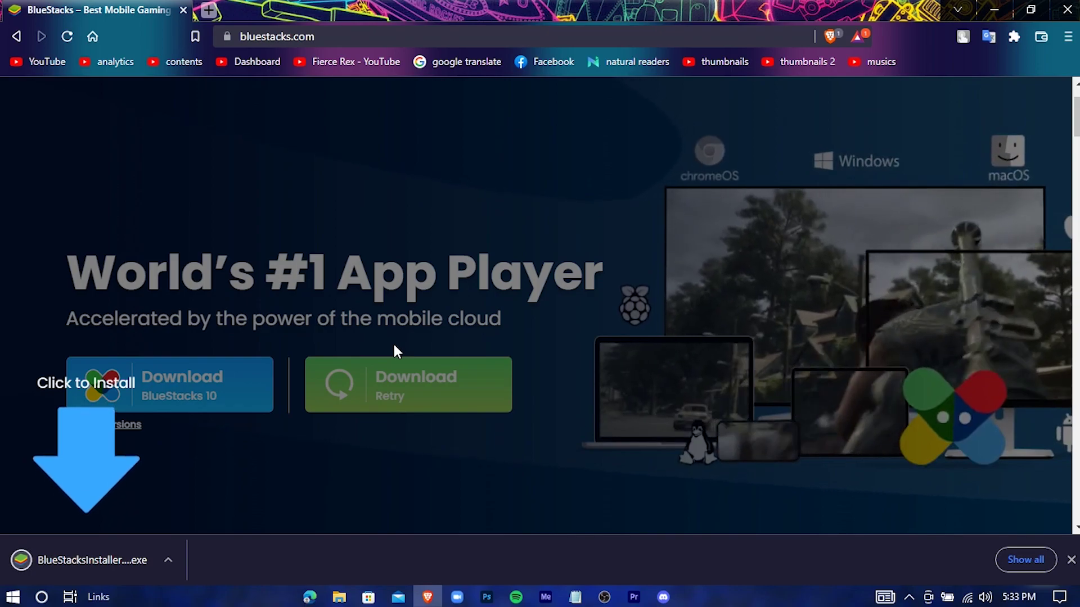
{"action": "double_click", "coordinate": [953, 15]}
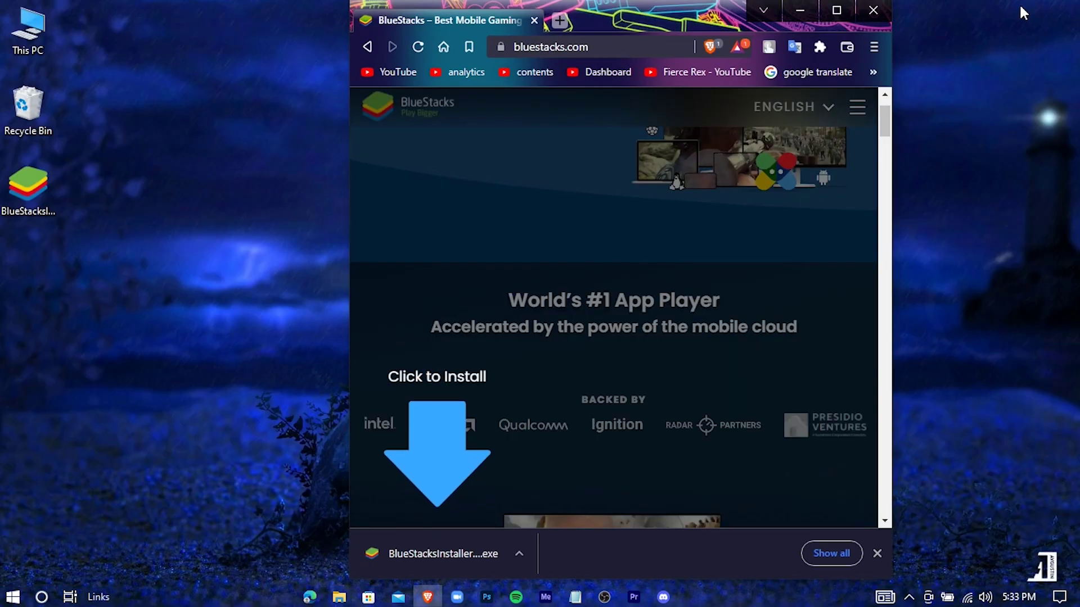
Run the BlueStacksInstaller .exe, close Brave, and view the C:\ProgramData\BlueStacks_nxt custom install options.
{"action": "left_click", "coordinate": [433, 554]}
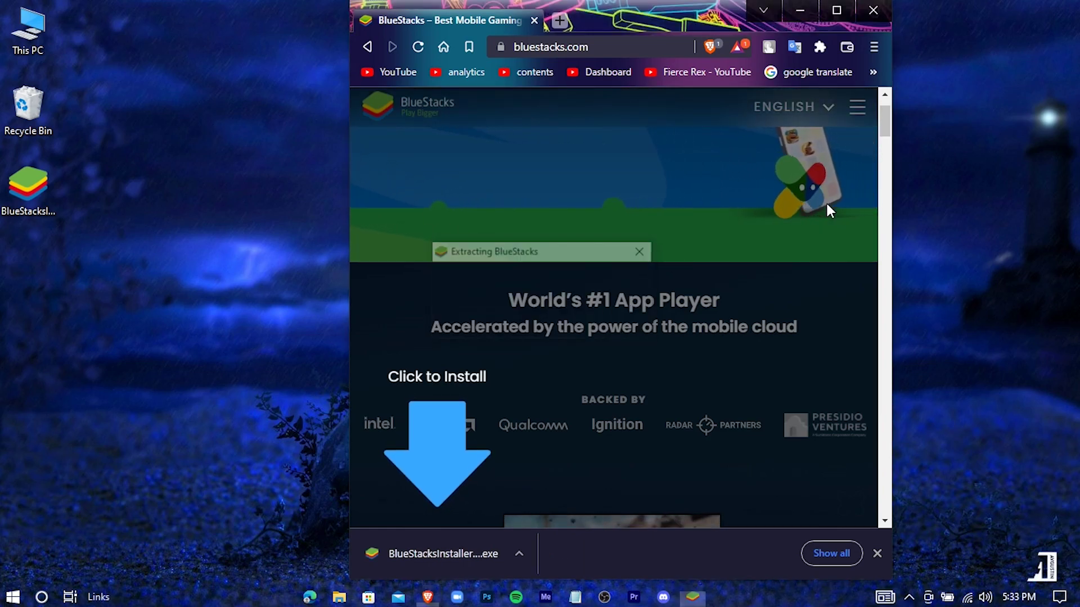
{"action": "left_click", "coordinate": [874, 11]}
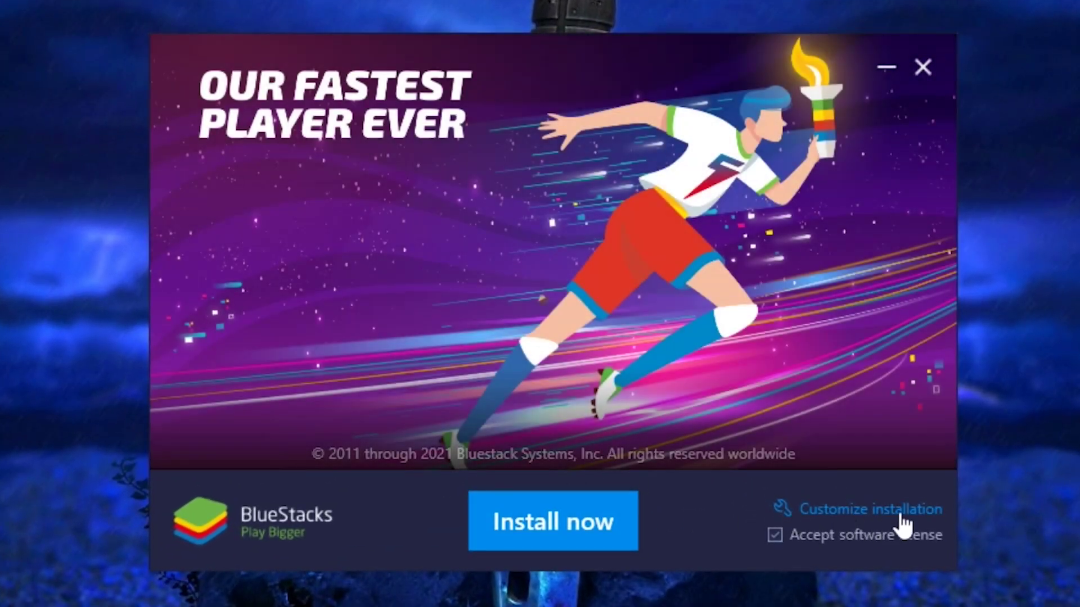
{"action": "left_click", "coordinate": [899, 512]}
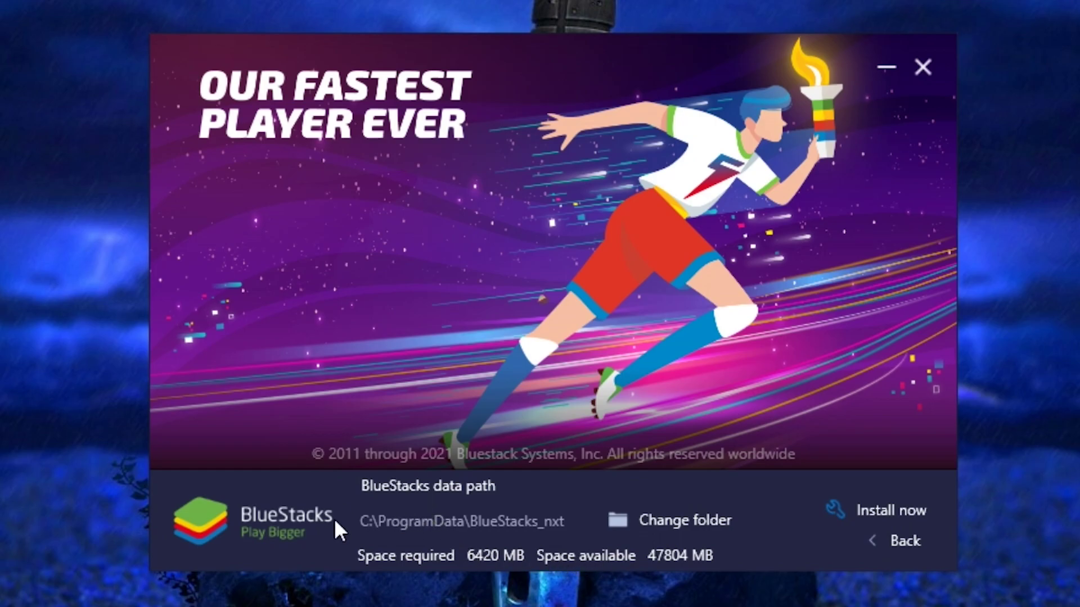
Change the data folder to New Volume (I:) as I:\BlueStacks_nxt and begin installing.
{"action": "left_click", "coordinate": [694, 523]}
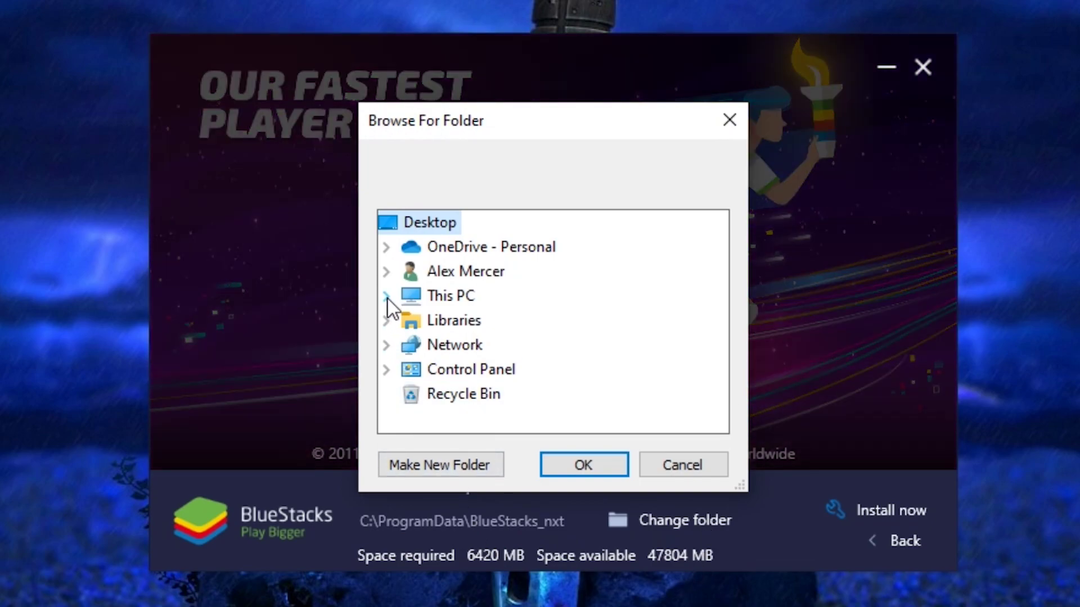
{"action": "left_click", "coordinate": [386, 296]}
{"action": "scroll", "coordinate": [512, 308], "scroll_direction": "down", "scroll_amount": 3}
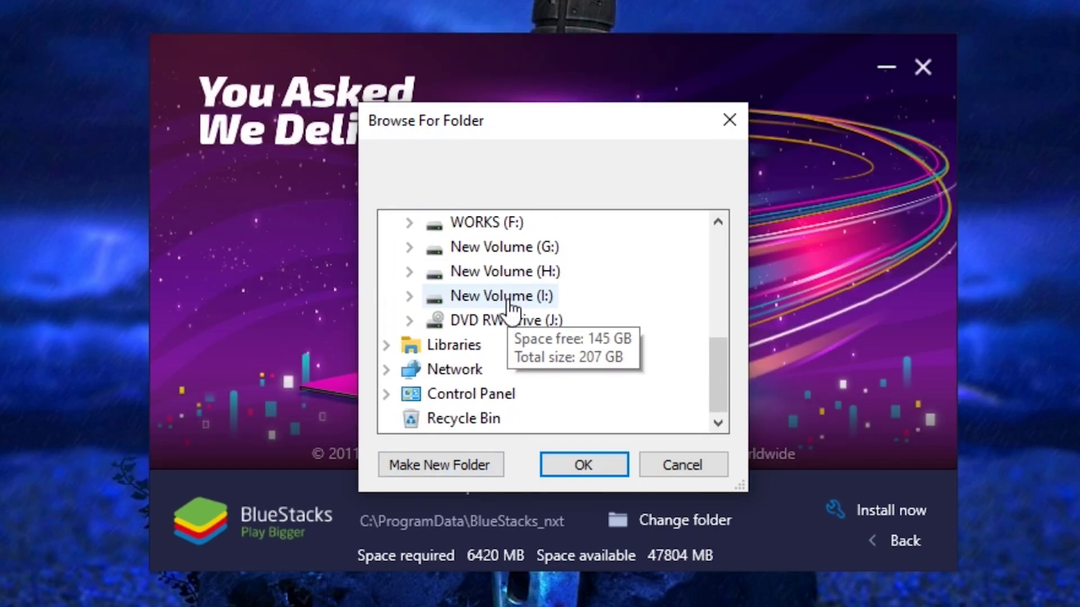
{"action": "double_click", "coordinate": [509, 296]}
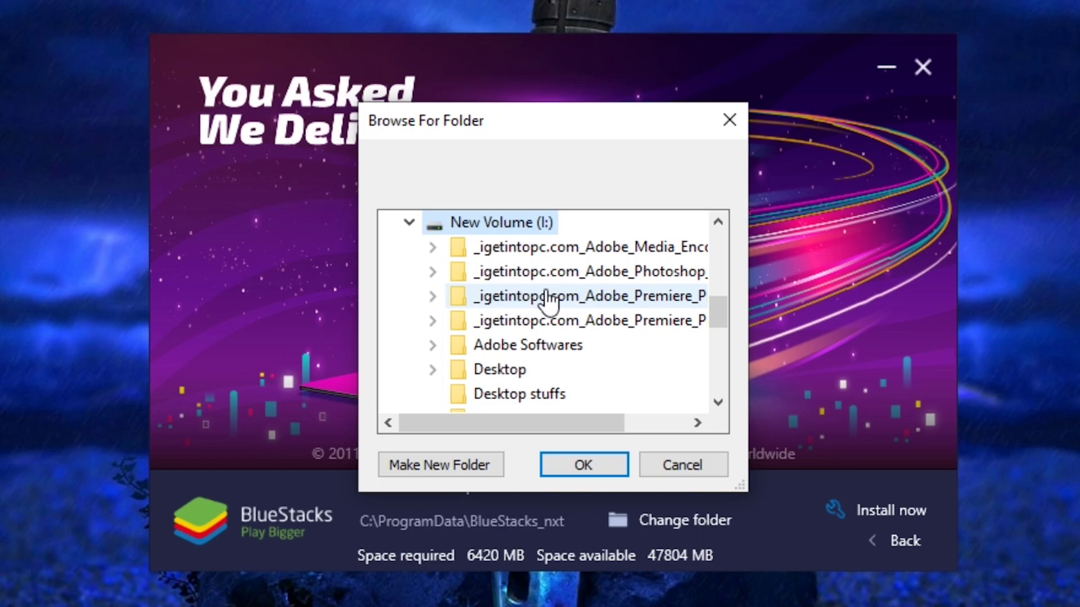
{"action": "left_click", "coordinate": [582, 472]}
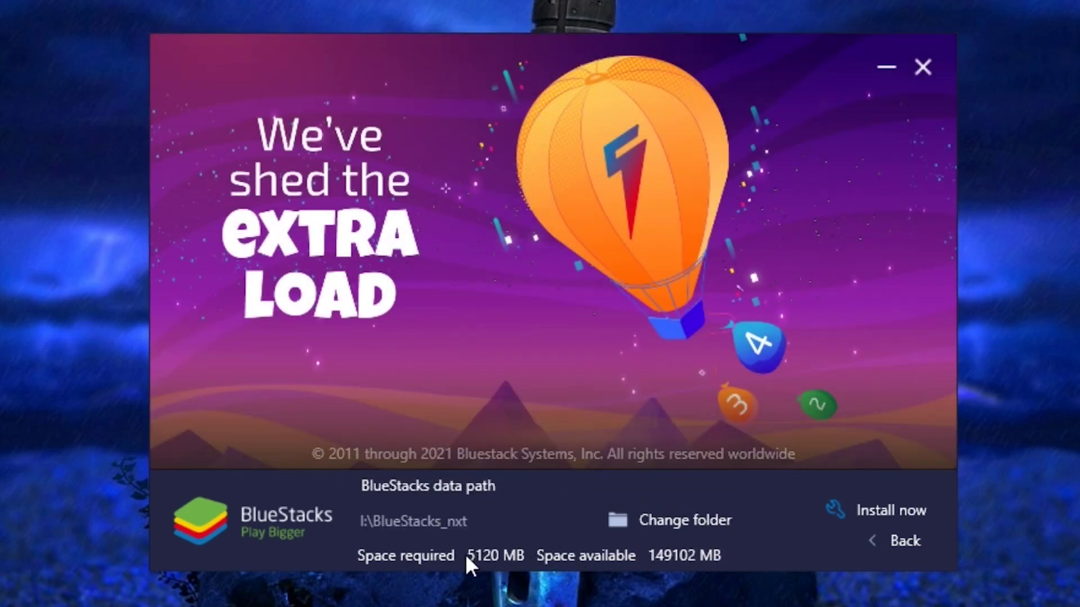
{"action": "left_click", "coordinate": [894, 540]}
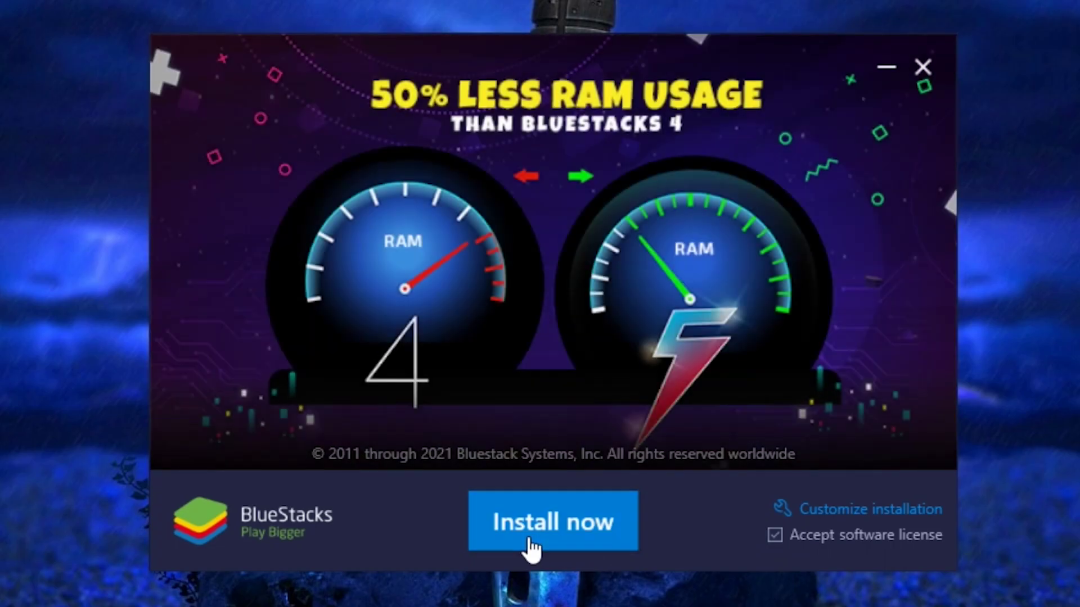
{"action": "left_click", "coordinate": [527, 545]}
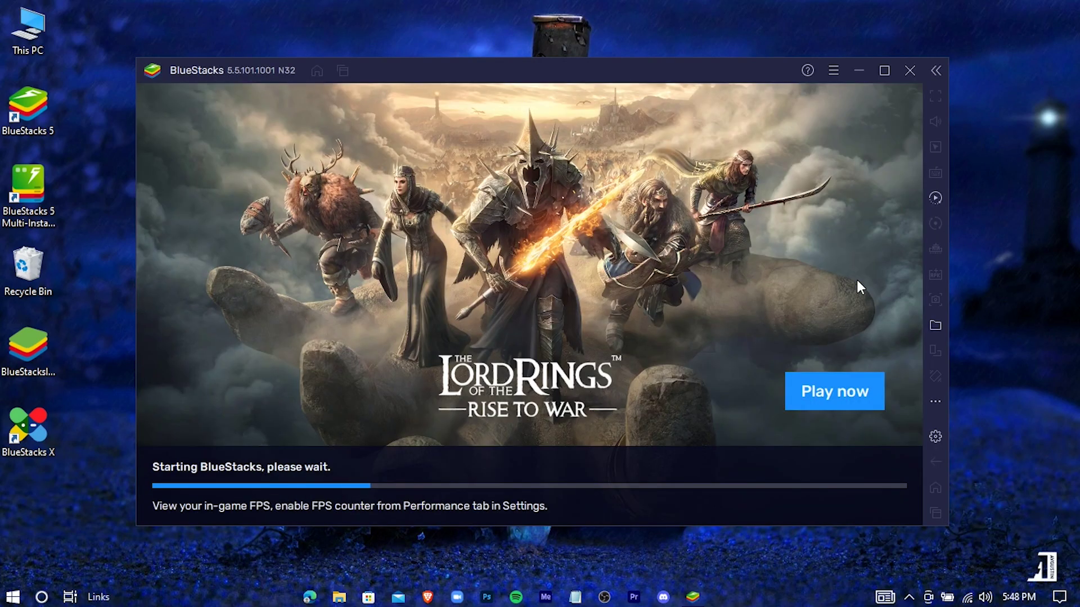
Maximize the BlueStacks 5 window and open its title-bar hamburger menu.
{"action": "left_click", "coordinate": [881, 72]}
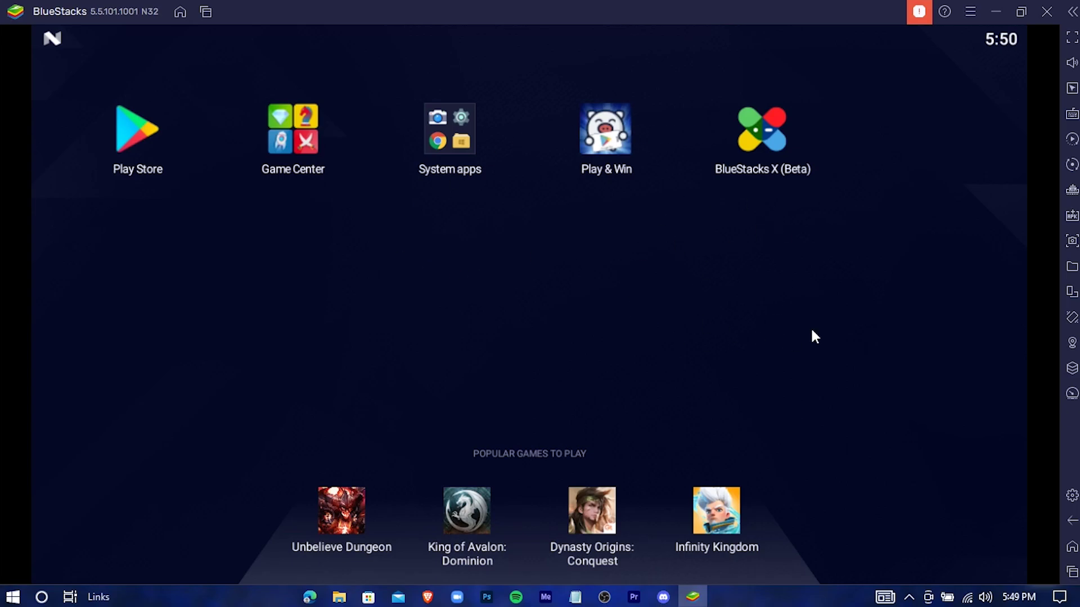
{"action": "left_click", "coordinate": [971, 15]}
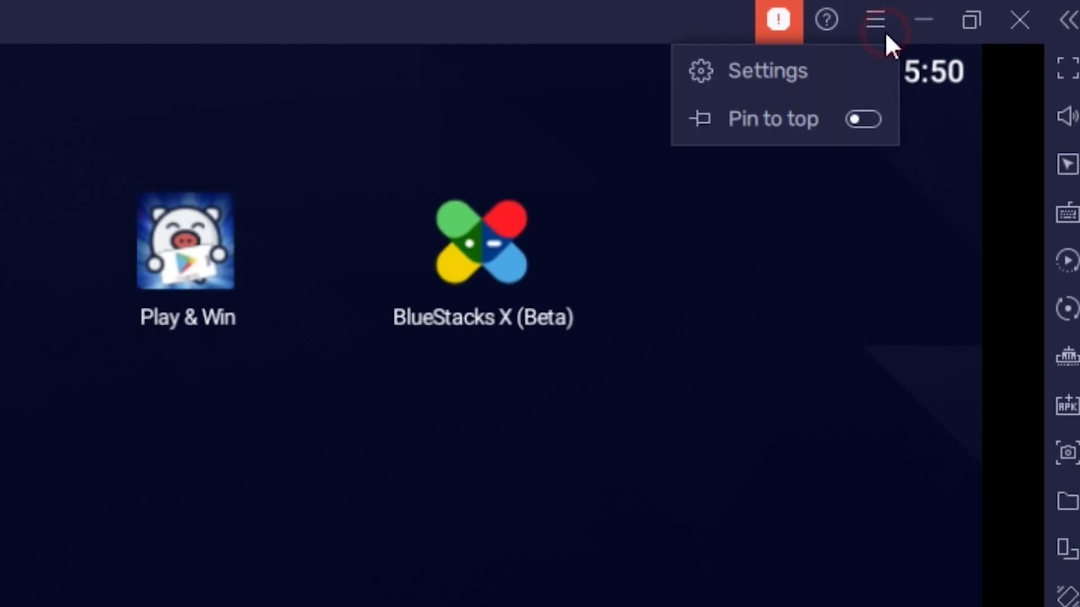
Open BlueStacks Settings and look through the Display, Graphics, Audio and Device panels.
{"action": "left_click", "coordinate": [850, 69]}
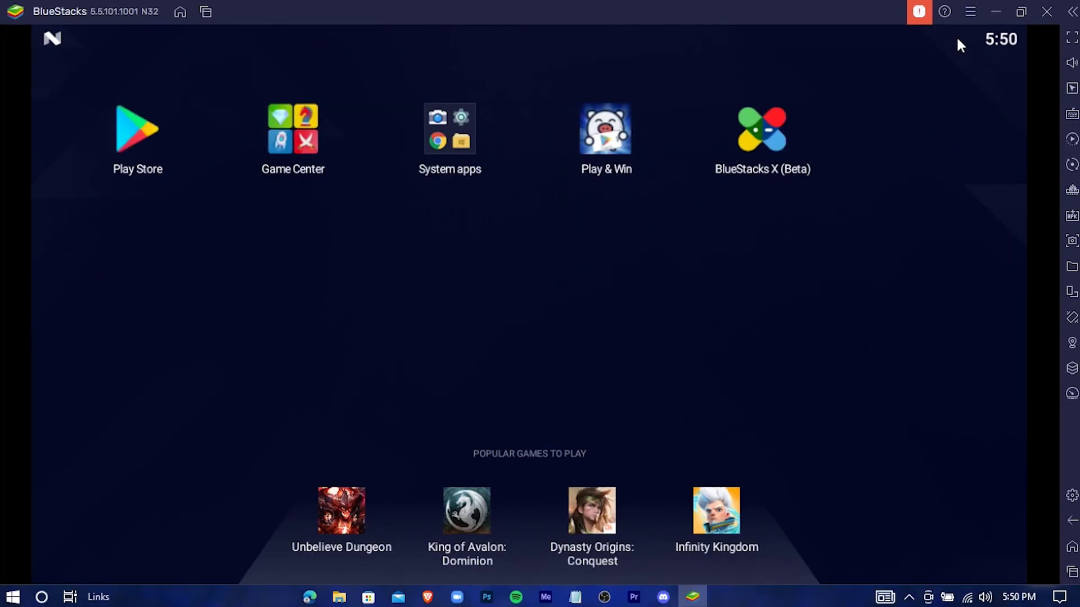
{"action": "key", "text": "ctrl+shift+i"}
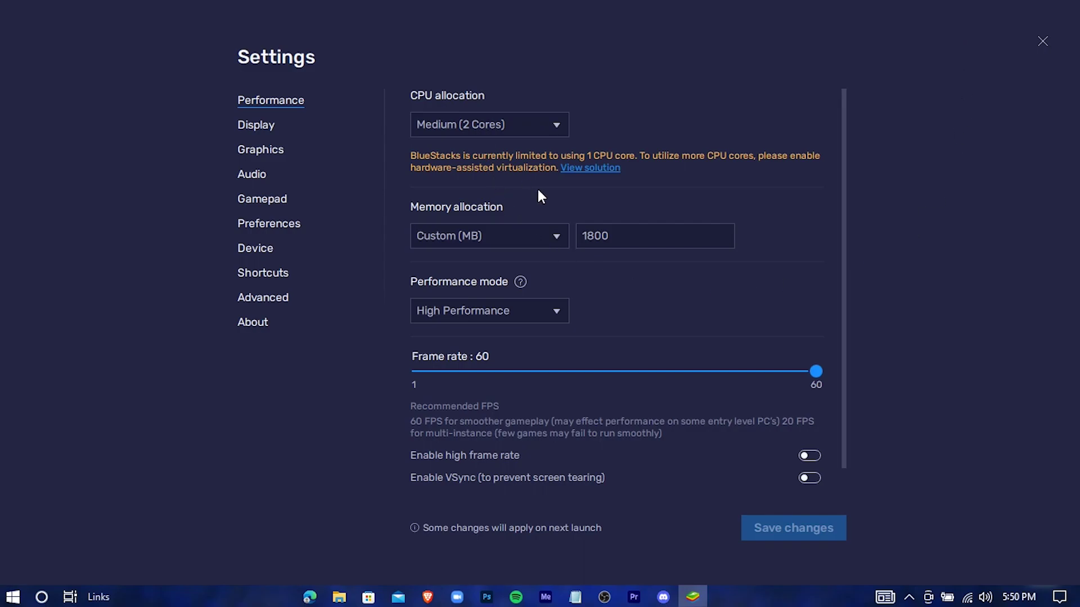
{"action": "scroll", "coordinate": [723, 171], "scroll_direction": "down", "scroll_amount": 1}
{"action": "scroll", "coordinate": [786, 176], "scroll_direction": "up", "scroll_amount": 1}
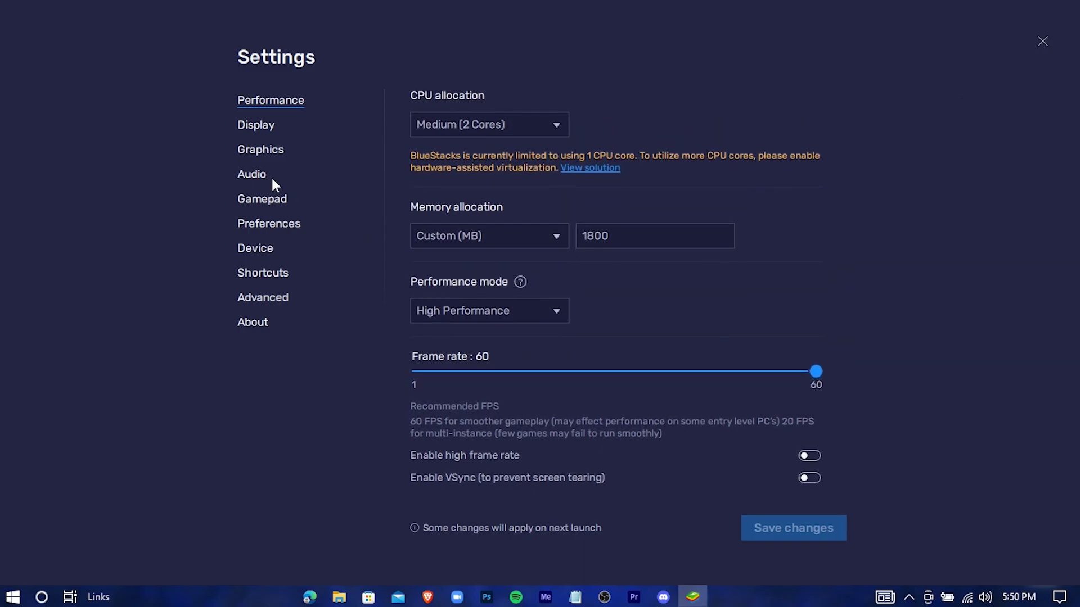
{"action": "left_click", "coordinate": [264, 126]}
{"action": "left_click", "coordinate": [260, 150]}
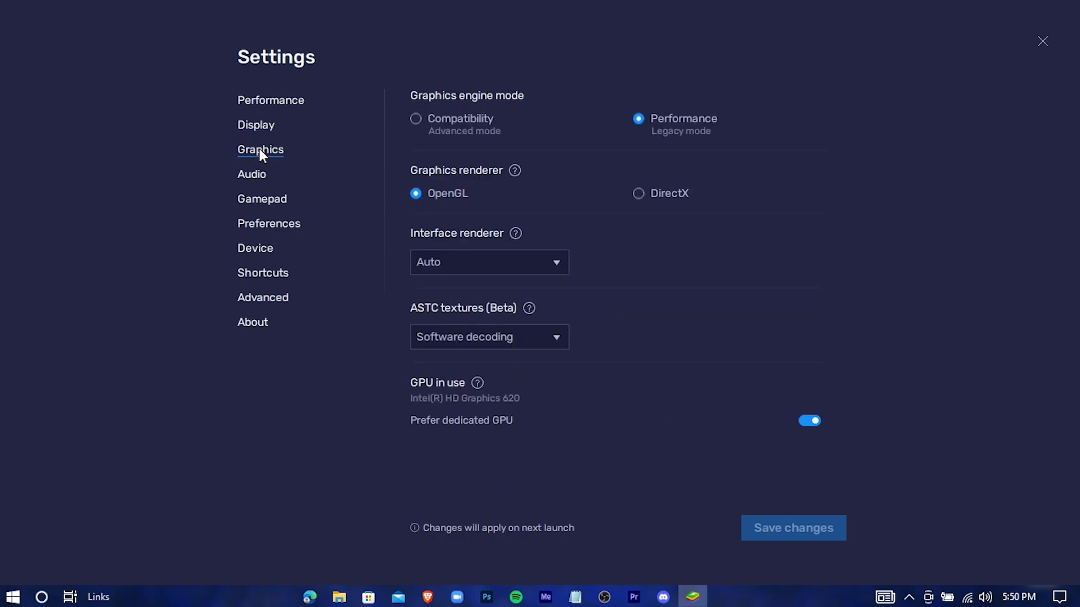
{"action": "left_click", "coordinate": [248, 178]}
{"action": "left_click", "coordinate": [248, 250]}
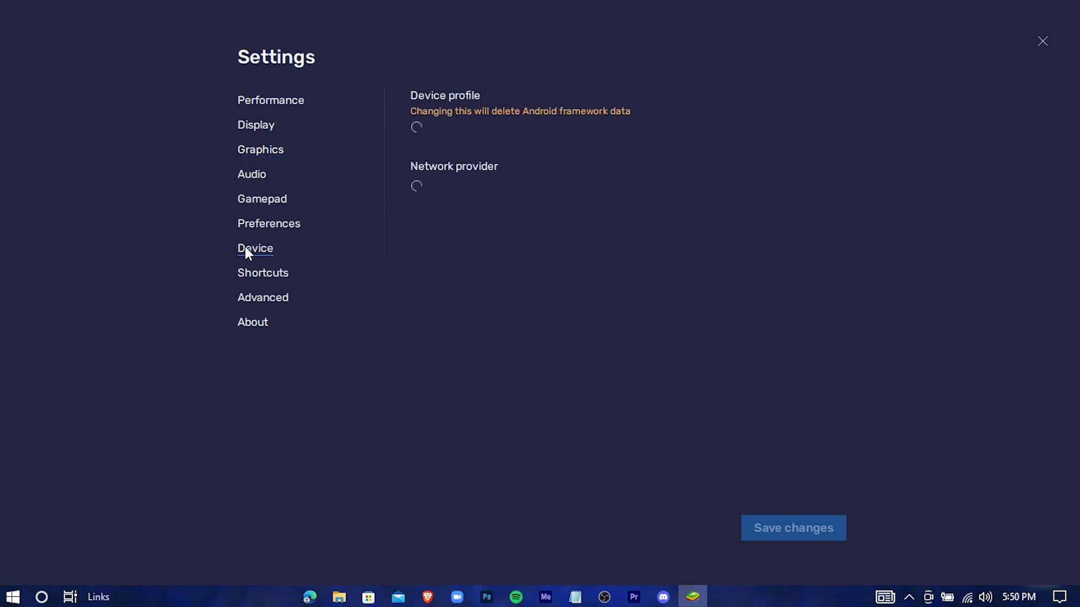
Review Advanced and About, confirm 5.5.101.1001 N32 is the latest version, and close Settings.
{"action": "left_click", "coordinate": [265, 297]}
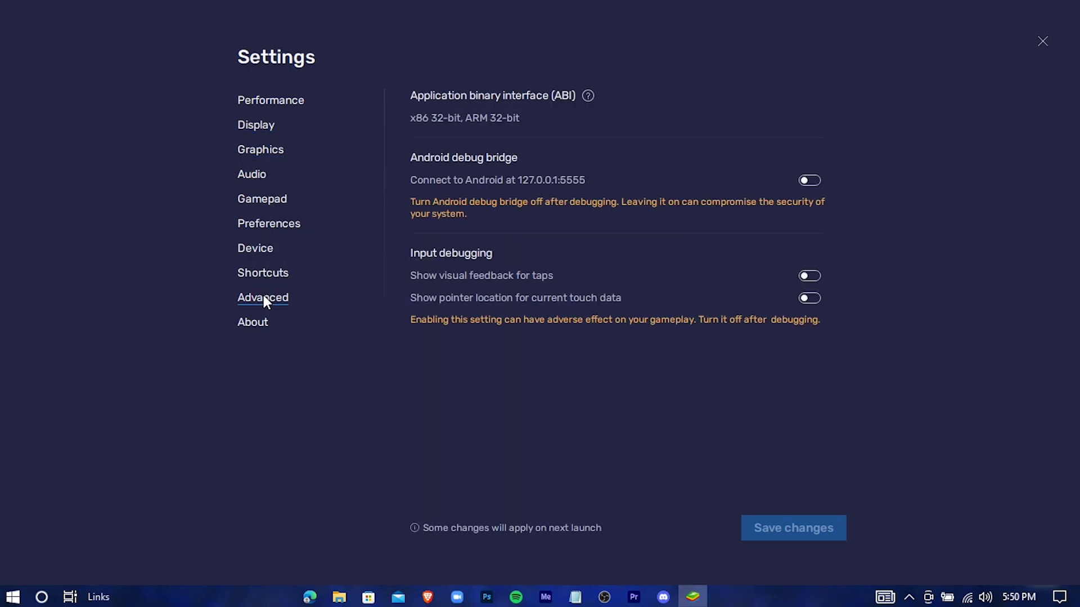
{"action": "left_click", "coordinate": [250, 320]}
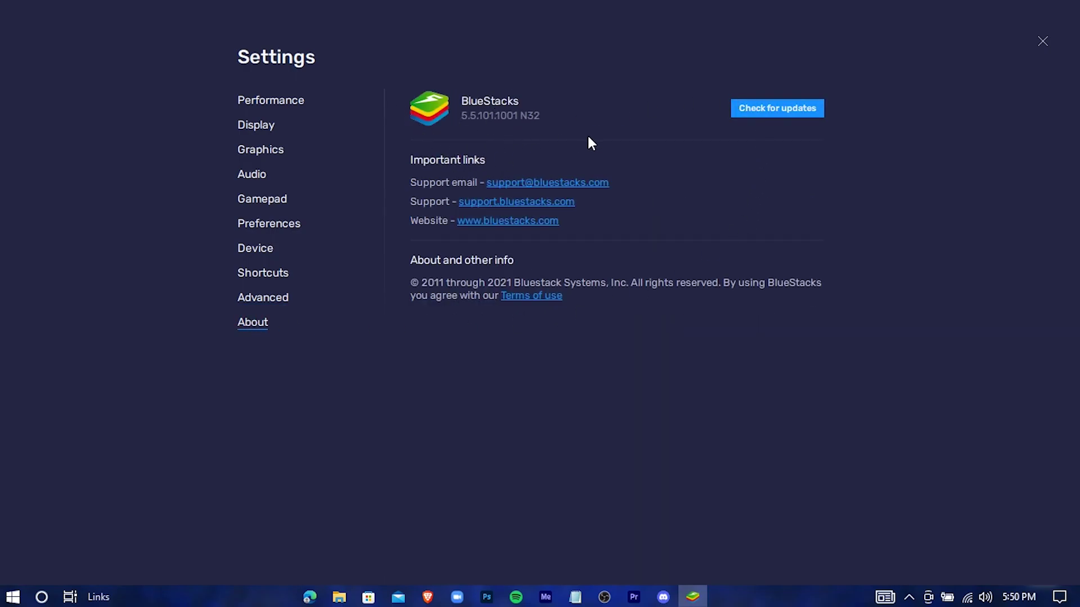
{"action": "left_click", "coordinate": [786, 110]}
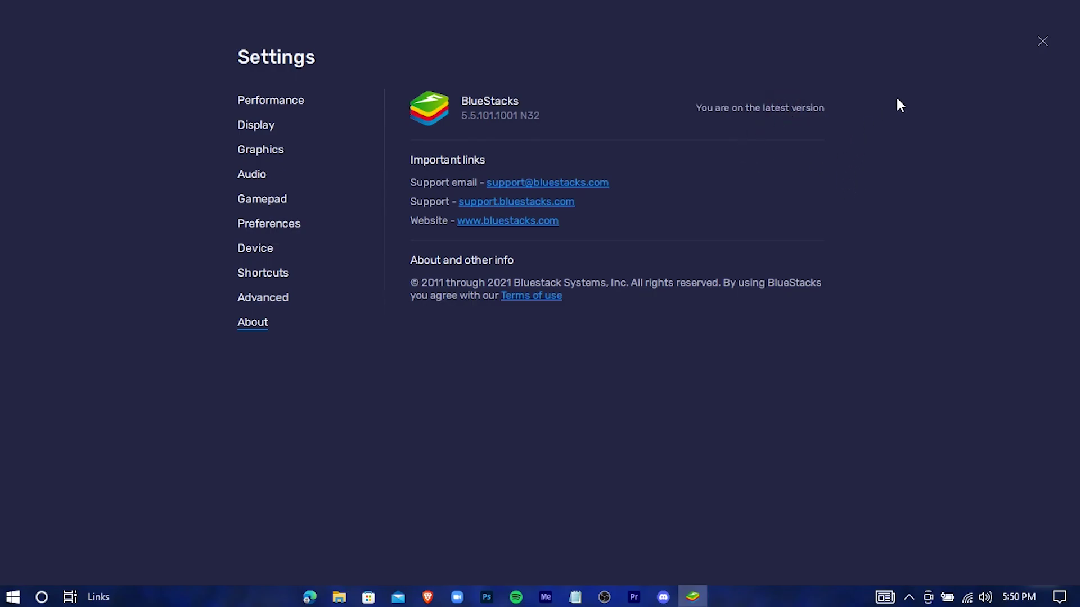
{"action": "left_click", "coordinate": [1040, 41]}
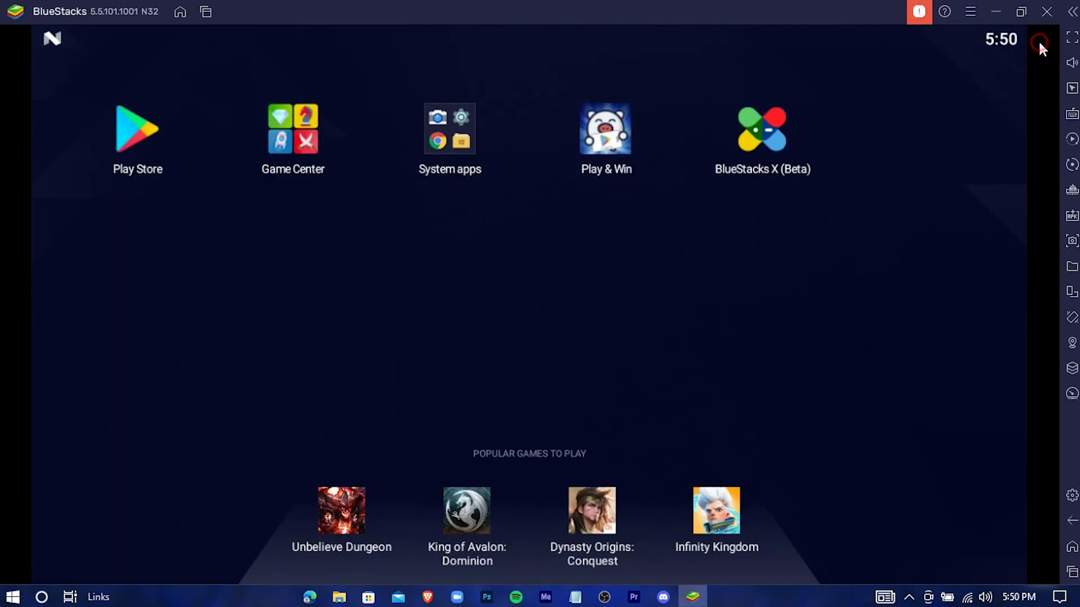